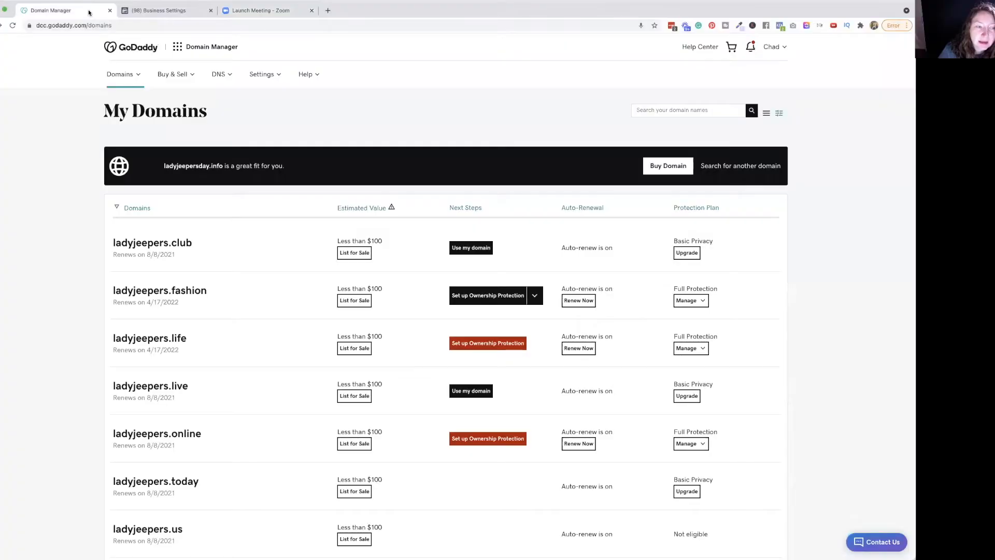
{"action": "scroll", "coordinate": [113, 199], "scroll_direction": "down", "scroll_amount": 3}
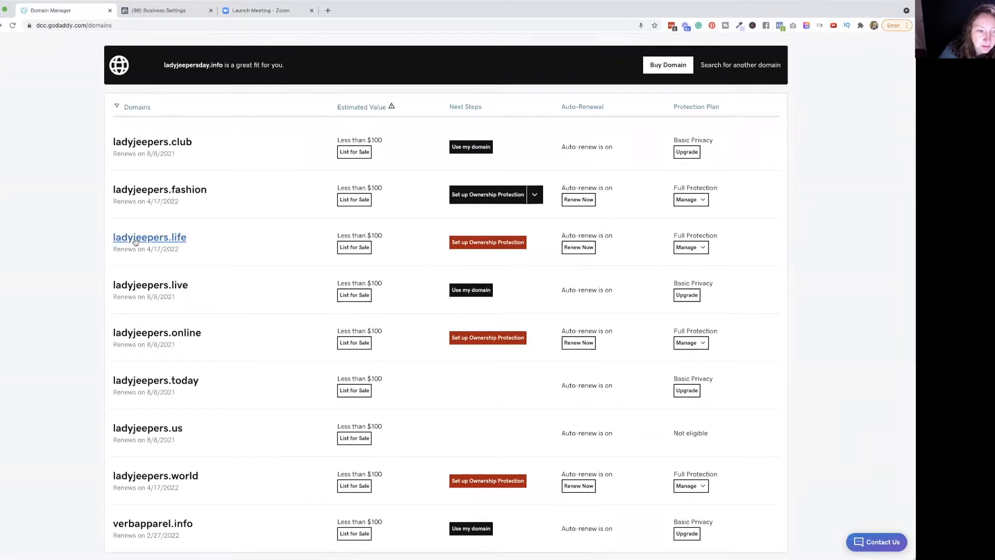
{"action": "scroll", "coordinate": [134, 242], "scroll_direction": "up", "scroll_amount": 3}
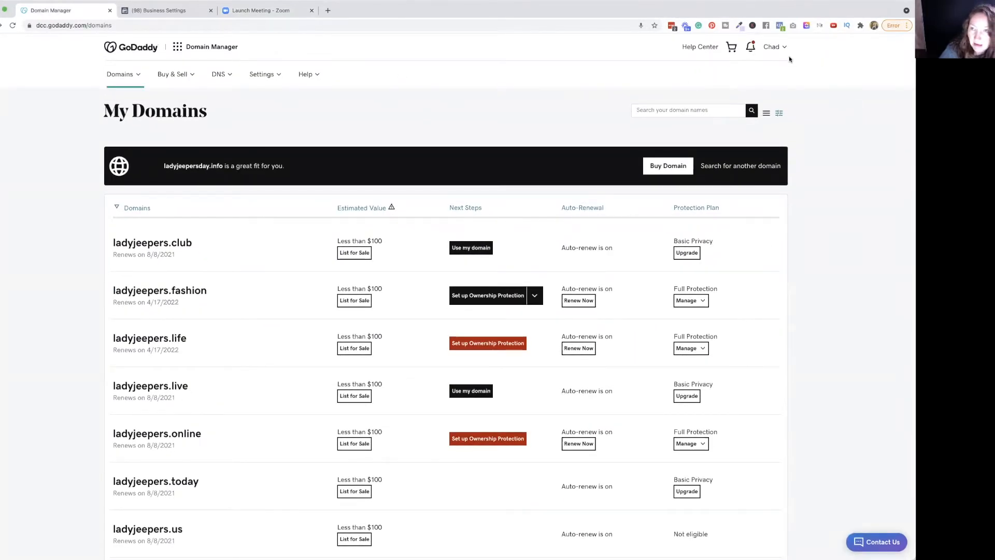
Step: Go into ladyjeepers.life's settings and bring up its DNS records table
{"action": "left_click", "coordinate": [157, 344]}
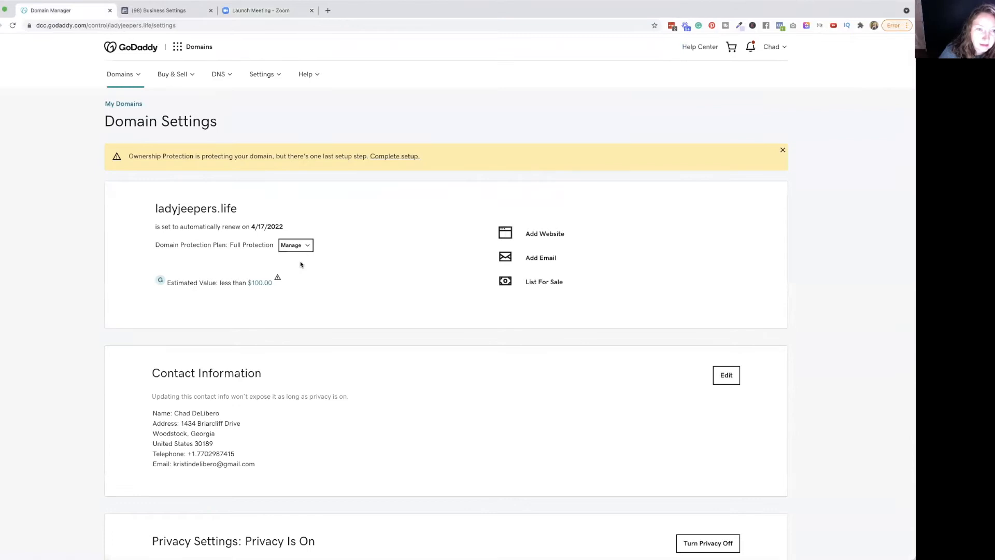
{"action": "scroll", "coordinate": [301, 264], "scroll_direction": "down", "scroll_amount": 5}
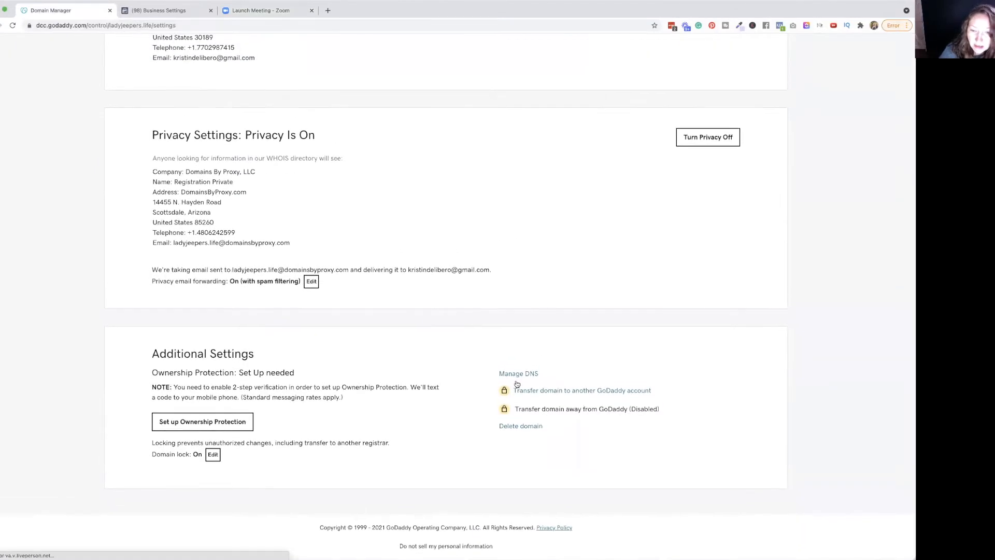
{"action": "left_click", "coordinate": [517, 375]}
{"action": "scroll", "coordinate": [381, 98], "scroll_direction": "down", "scroll_amount": 5}
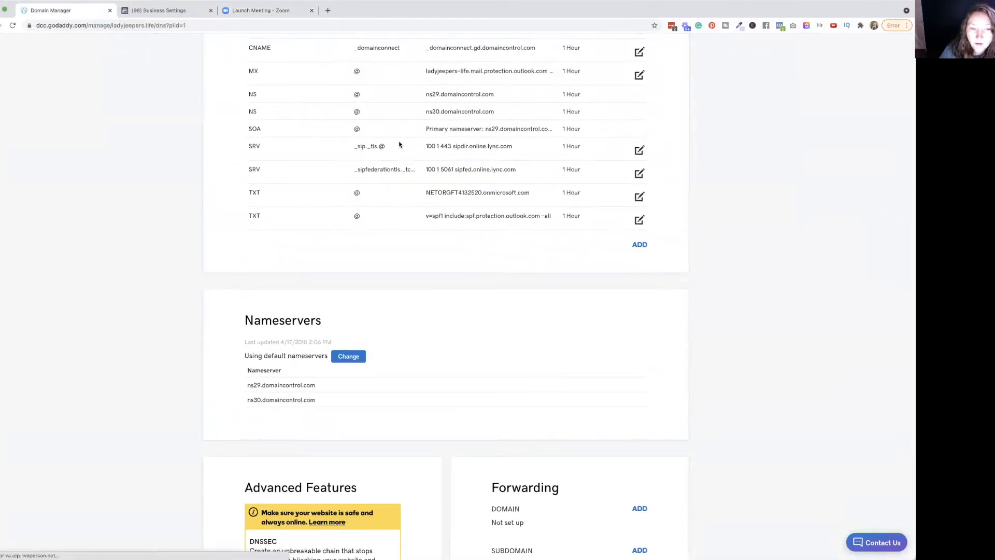
{"action": "scroll", "coordinate": [399, 204], "scroll_direction": "up", "scroll_amount": 1}
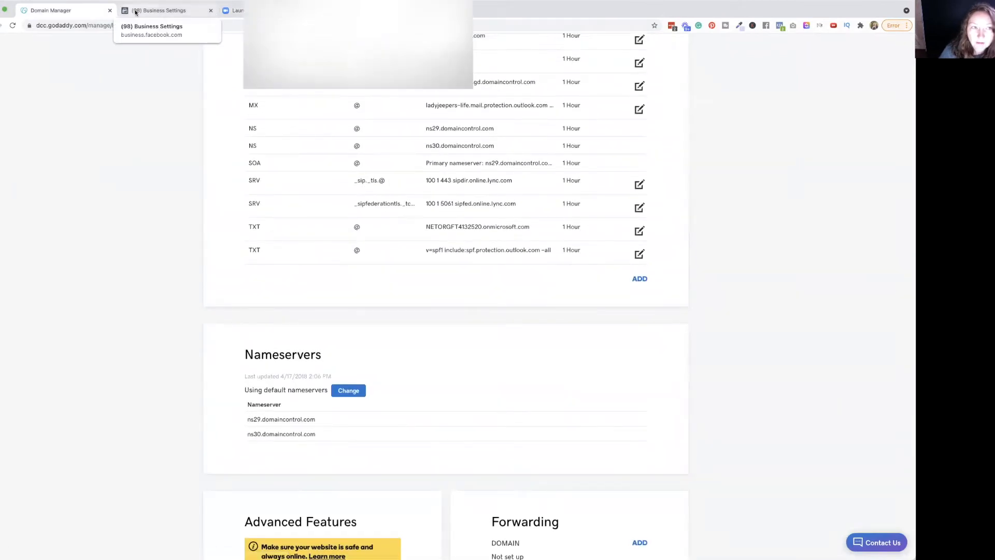
Step: In Facebook Business Settings, start adding a new domain from the Domains page
{"action": "left_click", "coordinate": [135, 11]}
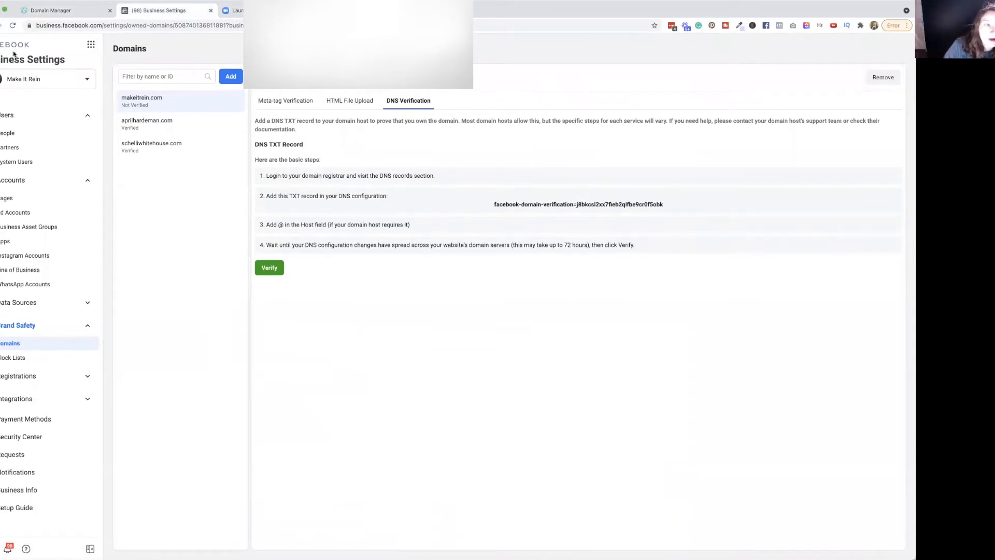
{"action": "left_click", "coordinate": [91, 45]}
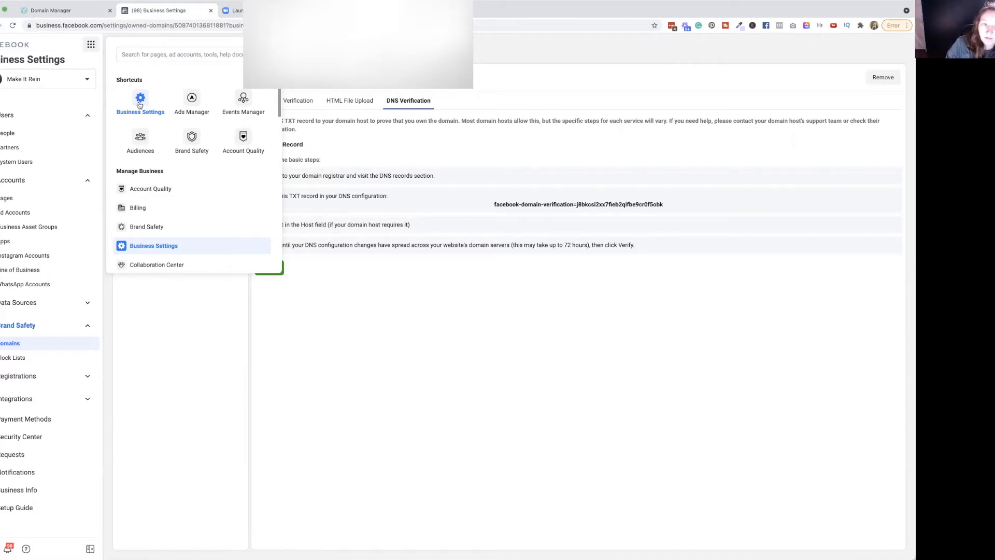
{"action": "left_click", "coordinate": [148, 381]}
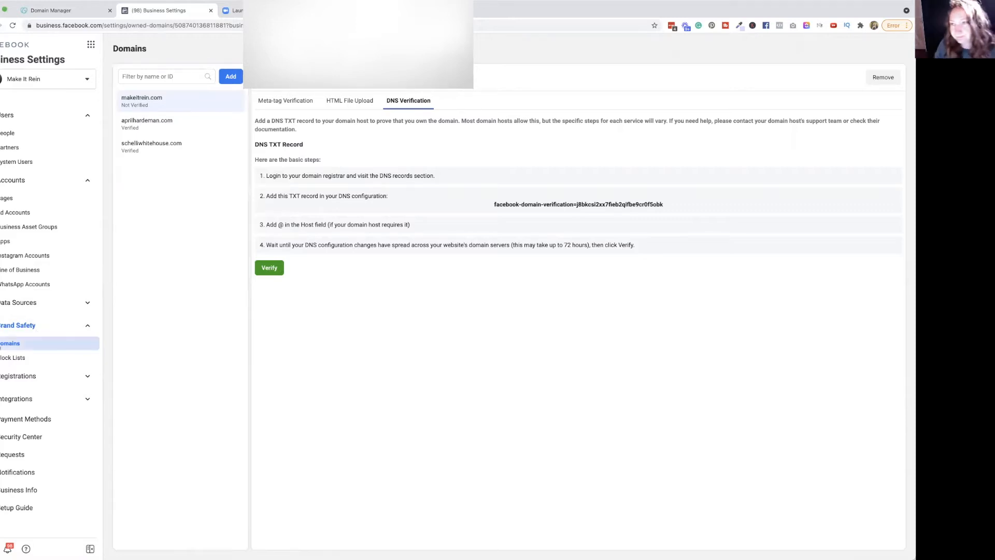
{"action": "left_click", "coordinate": [230, 78]}
{"action": "left_click", "coordinate": [78, 15]}
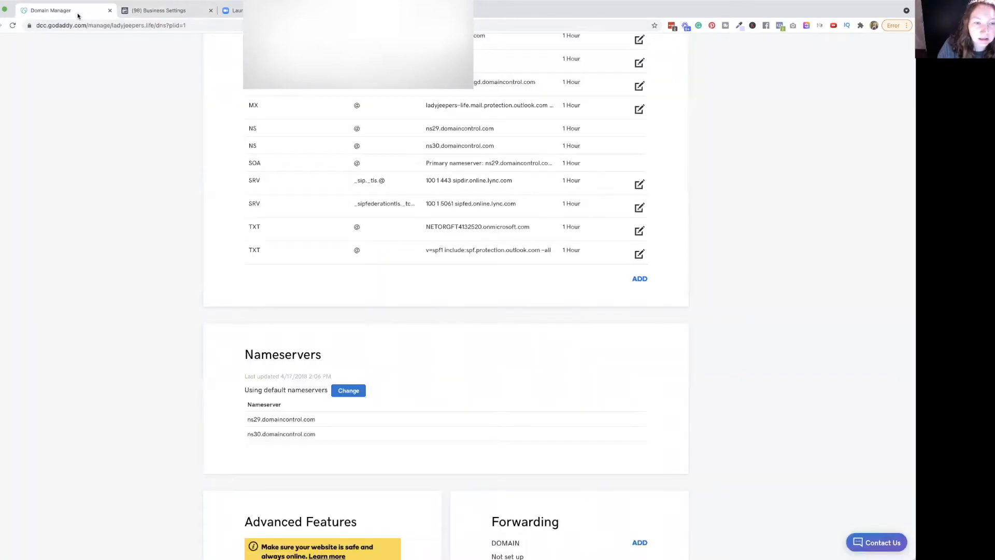
Step: Add ladyjeepers.life as a domain and view its DNS TXT verification instructions
{"action": "left_click", "coordinate": [159, 10]}
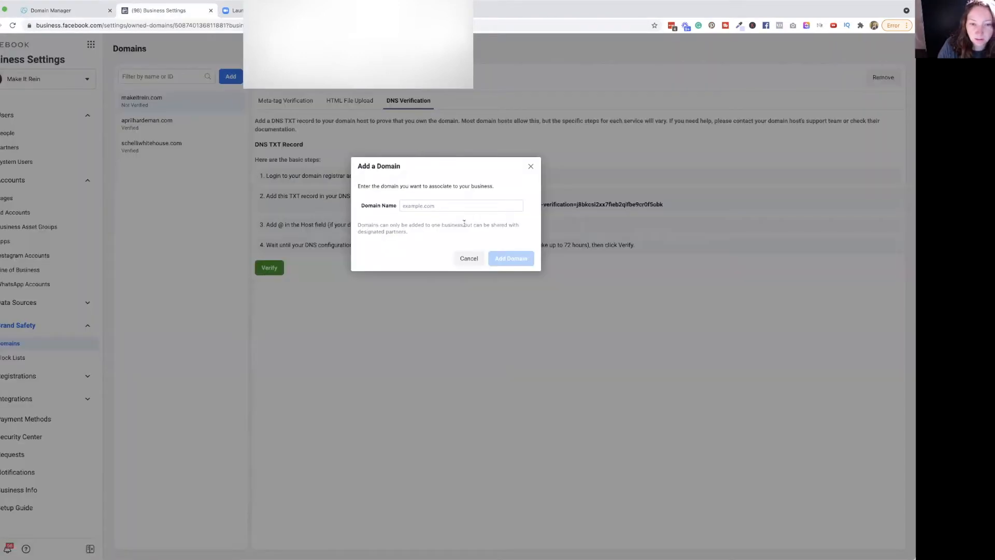
{"action": "type", "text": "ladyje"}
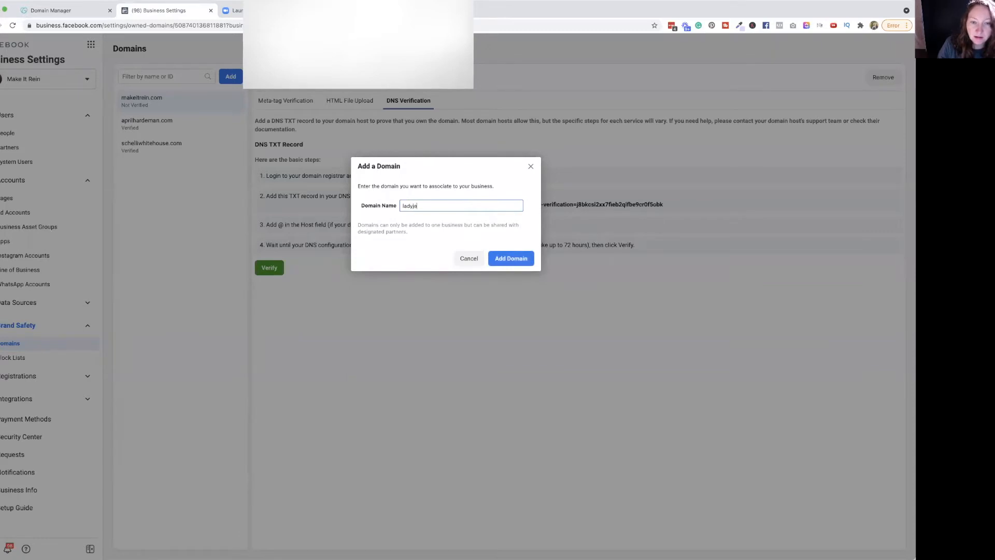
{"action": "type", "text": "epers.lif"}
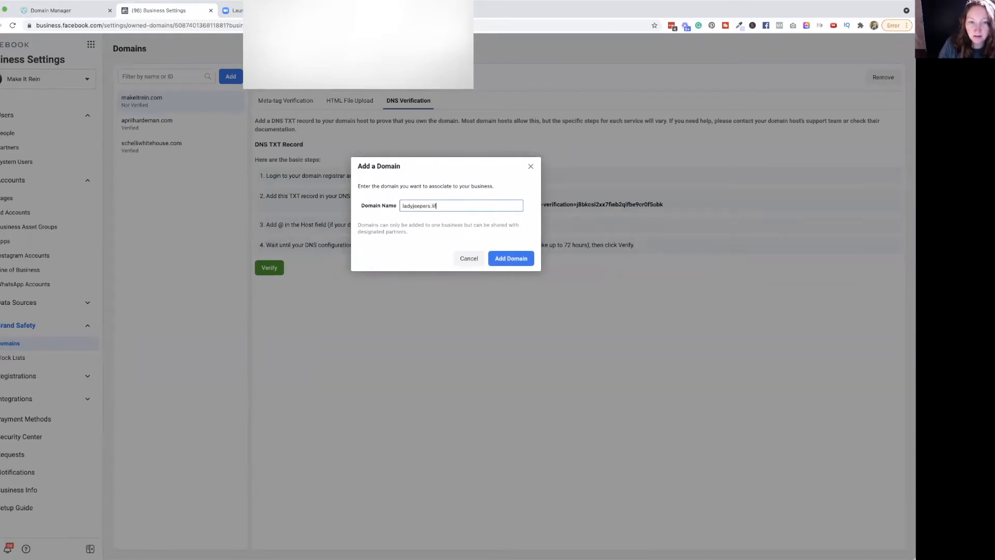
{"action": "type", "text": "e"}
{"action": "left_click", "coordinate": [509, 260]}
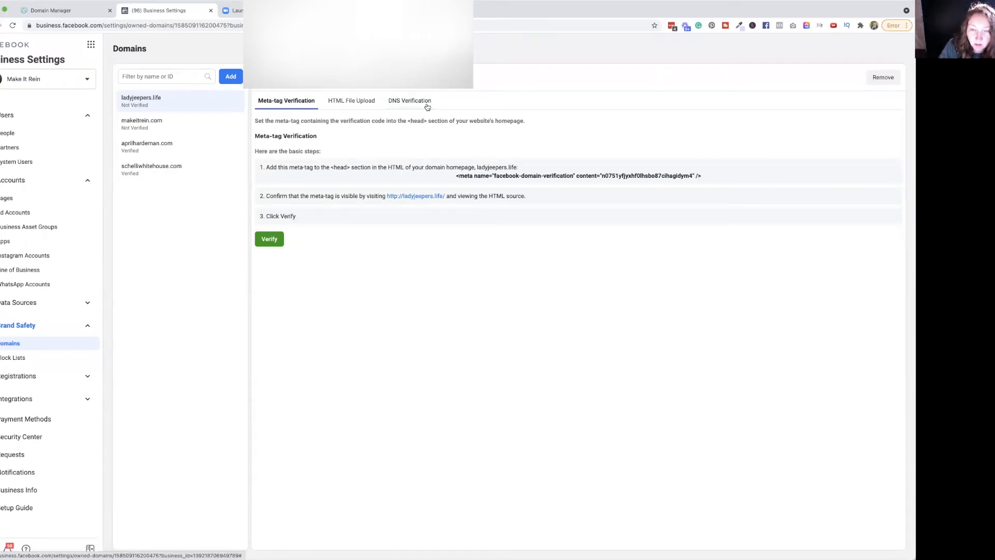
{"action": "left_click", "coordinate": [426, 107]}
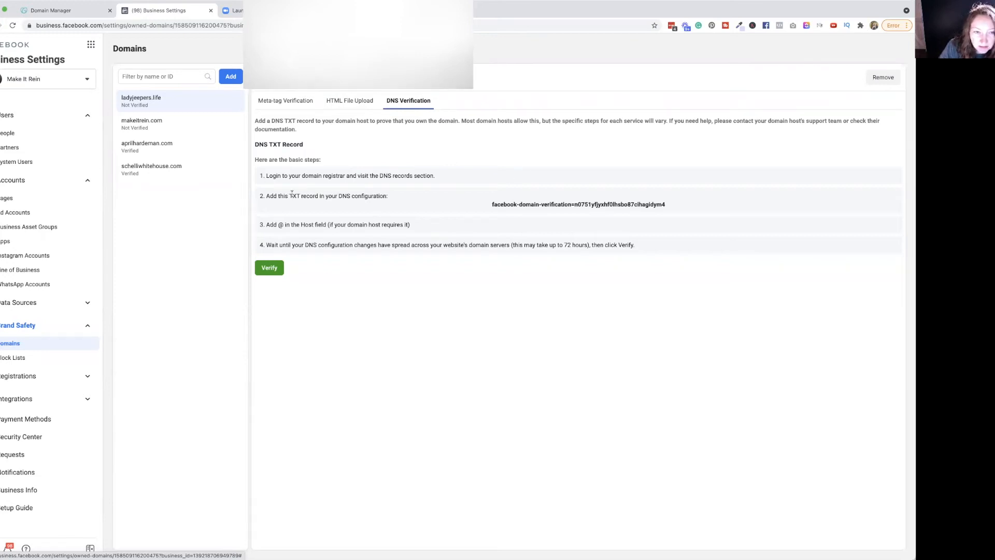
Step: Begin a new TXT record in GoDaddy with @ as its host
{"action": "left_click", "coordinate": [78, 10]}
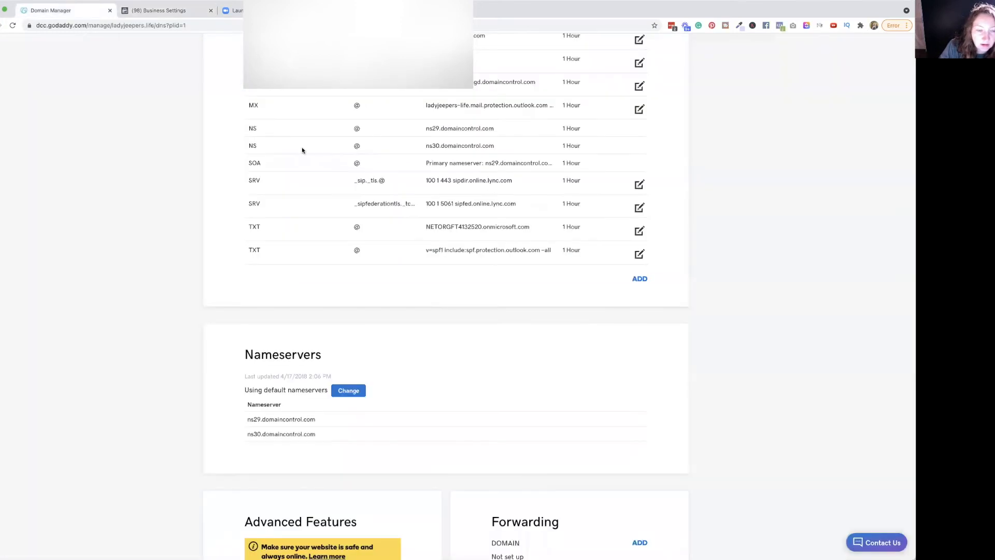
{"action": "left_click", "coordinate": [639, 280]}
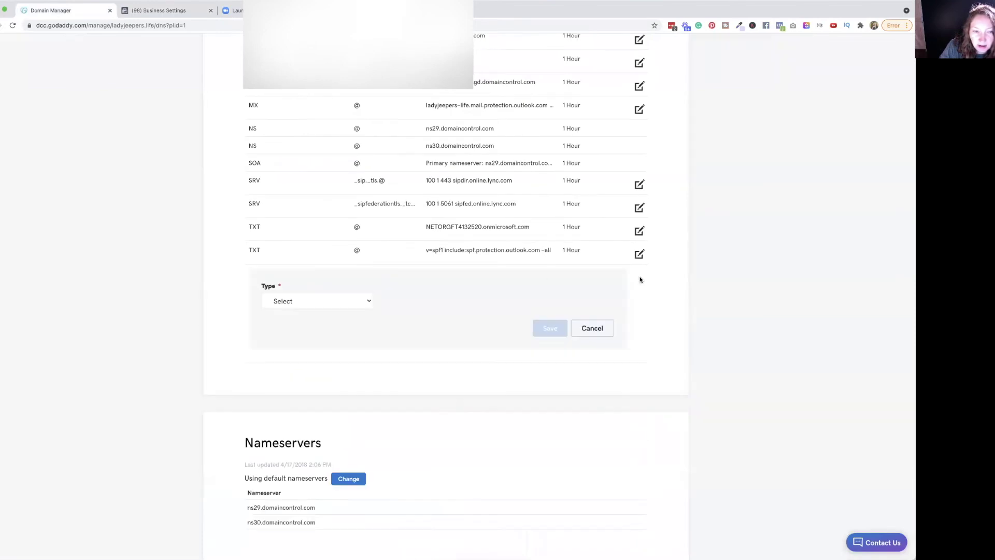
{"action": "left_click", "coordinate": [278, 299]}
{"action": "left_click", "coordinate": [283, 355]}
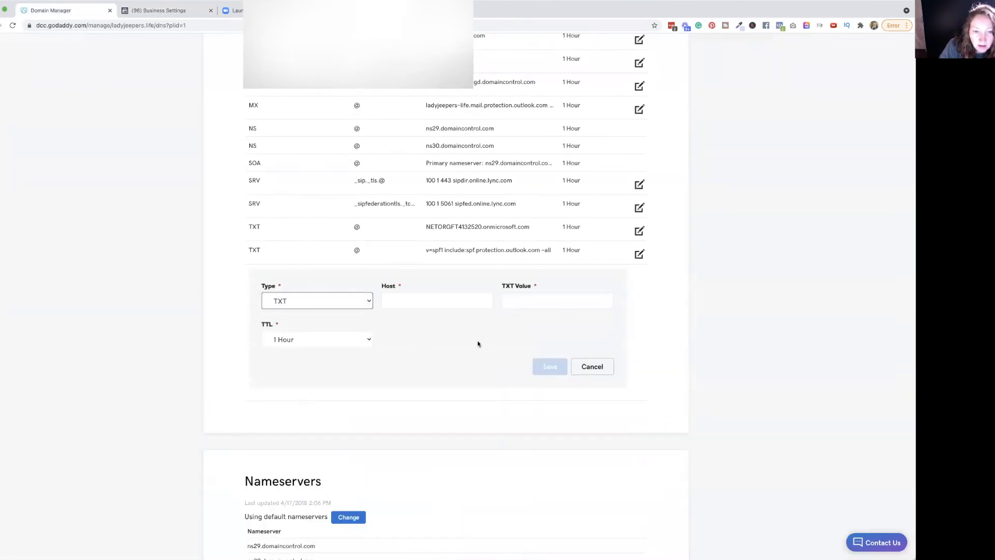
{"action": "left_click", "coordinate": [437, 306]}
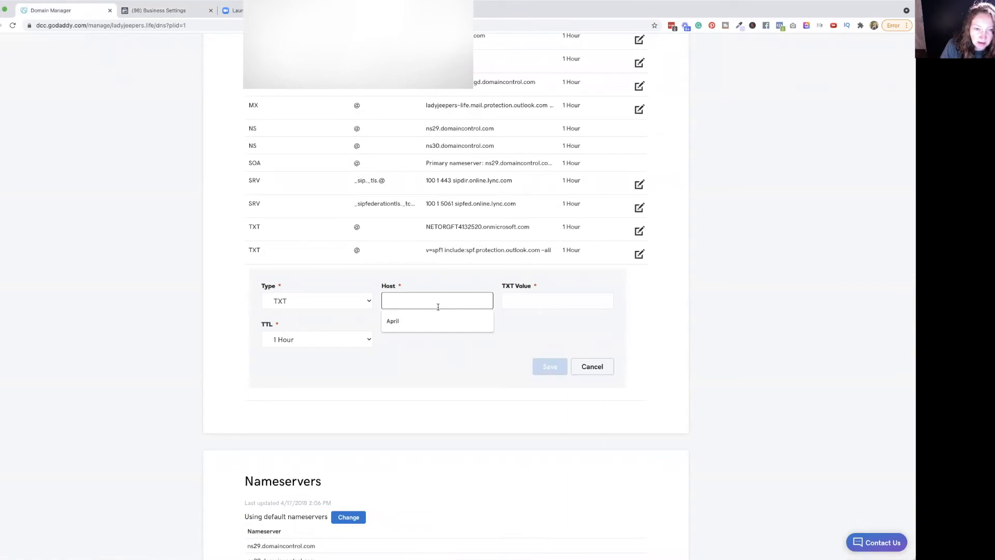
{"action": "type", "text": "@"}
{"action": "scroll", "coordinate": [457, 295], "scroll_direction": "up", "scroll_amount": 3}
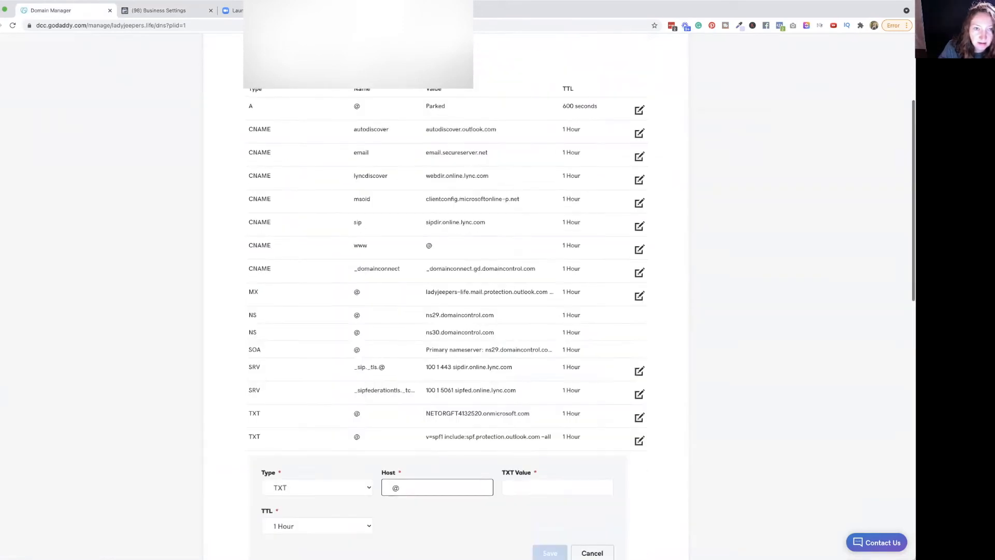
{"action": "scroll", "coordinate": [458, 295], "scroll_direction": "down", "scroll_amount": 3}
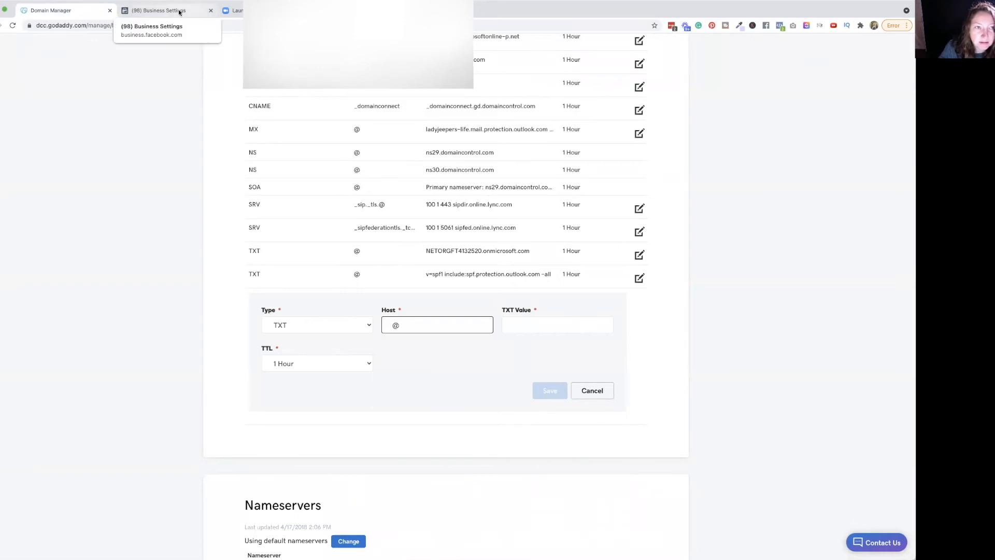
Step: Copy the facebook-domain-verification string from Facebook, paste it as the TXT value and save the record
{"action": "left_click", "coordinate": [160, 10]}
{"action": "left_click", "coordinate": [599, 204]}
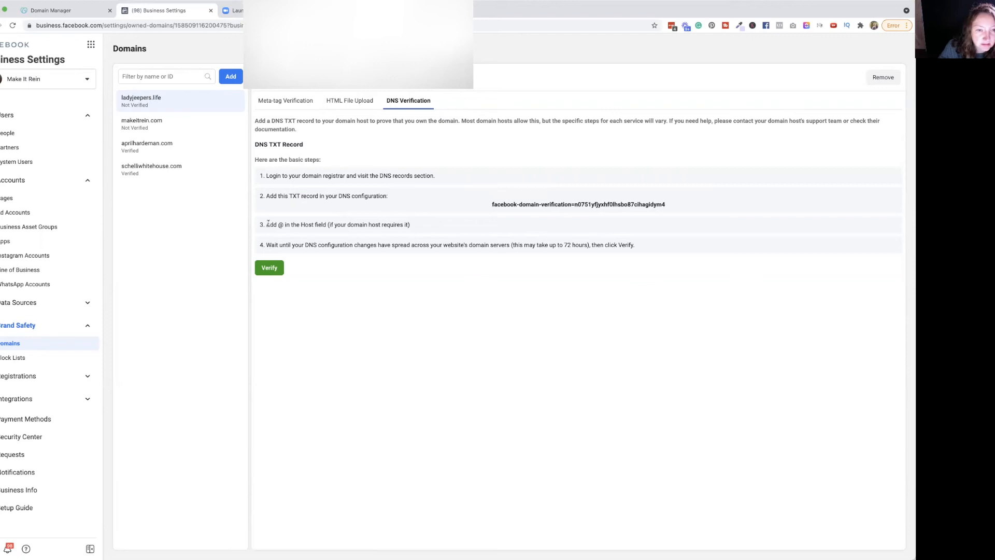
{"action": "left_click", "coordinate": [51, 12]}
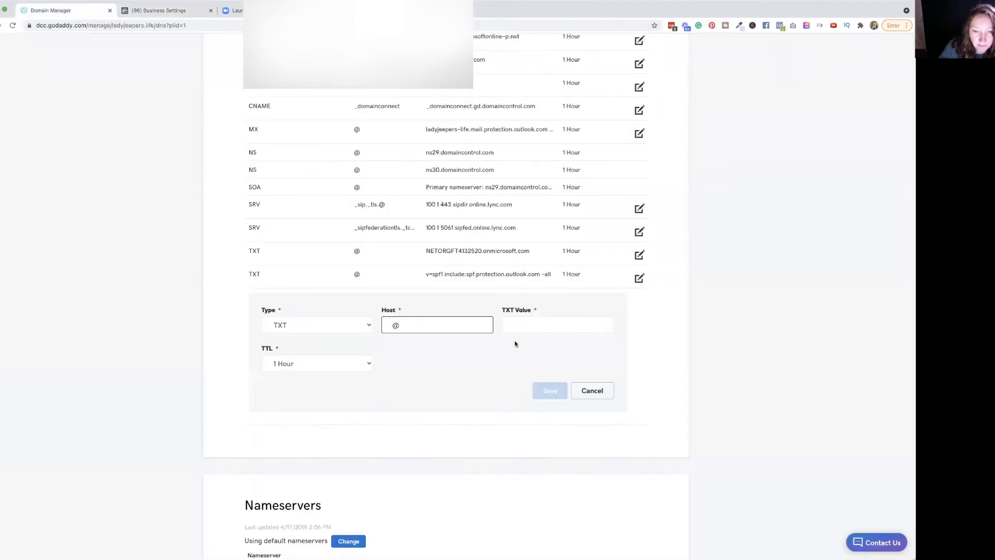
{"action": "left_click", "coordinate": [509, 325]}
{"action": "key", "text": "ctrl+v"}
{"action": "key", "text": "Tab"}
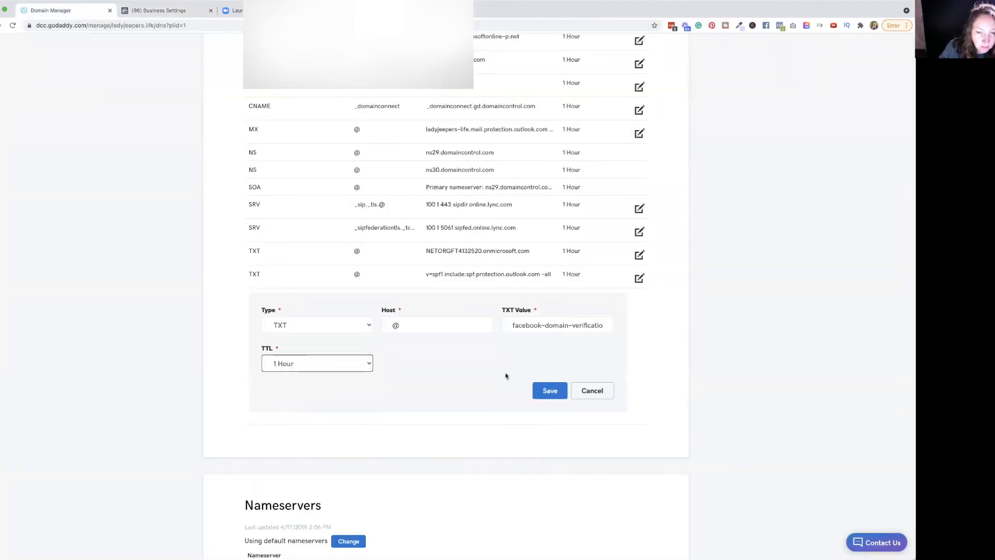
{"action": "left_click", "coordinate": [546, 391]}
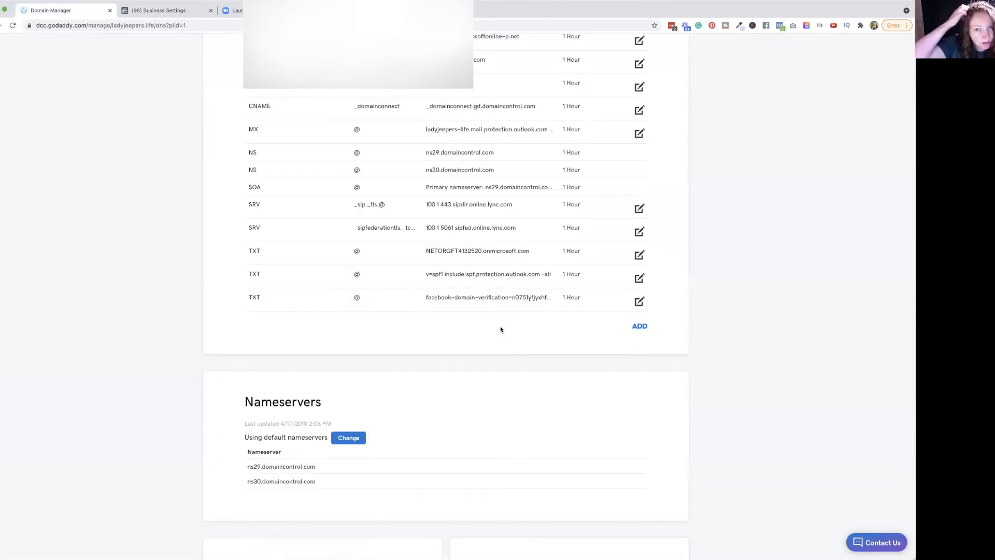
{"action": "scroll", "coordinate": [458, 246], "scroll_direction": "down", "scroll_amount": 3}
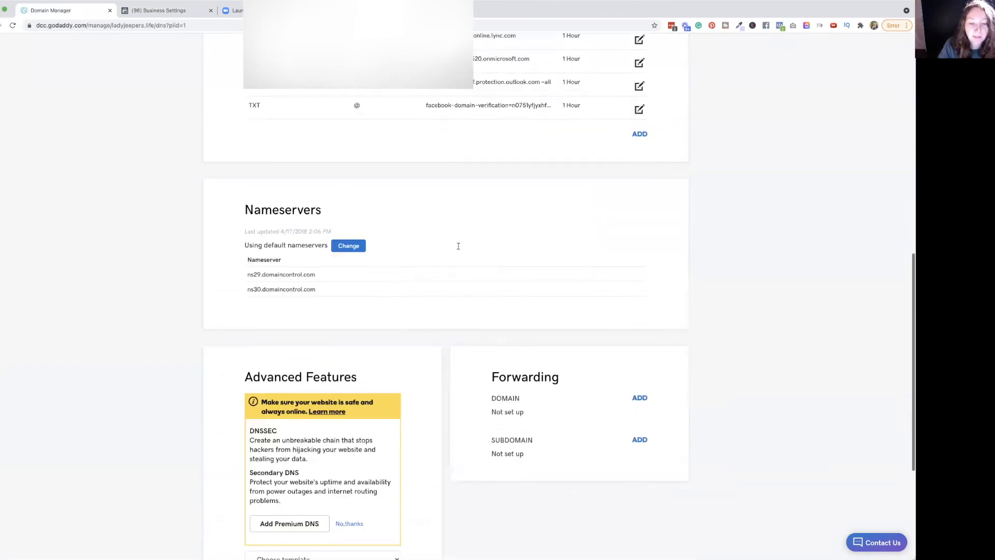
{"action": "scroll", "coordinate": [458, 247], "scroll_direction": "down", "scroll_amount": 3}
{"action": "scroll", "coordinate": [457, 248], "scroll_direction": "up", "scroll_amount": 15}
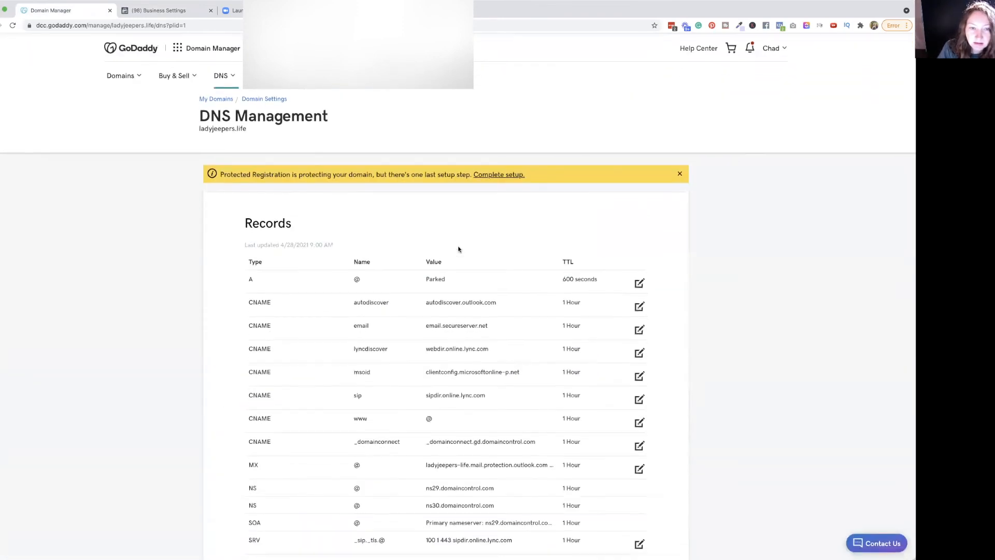
{"action": "scroll", "coordinate": [458, 247], "scroll_direction": "down", "scroll_amount": 2}
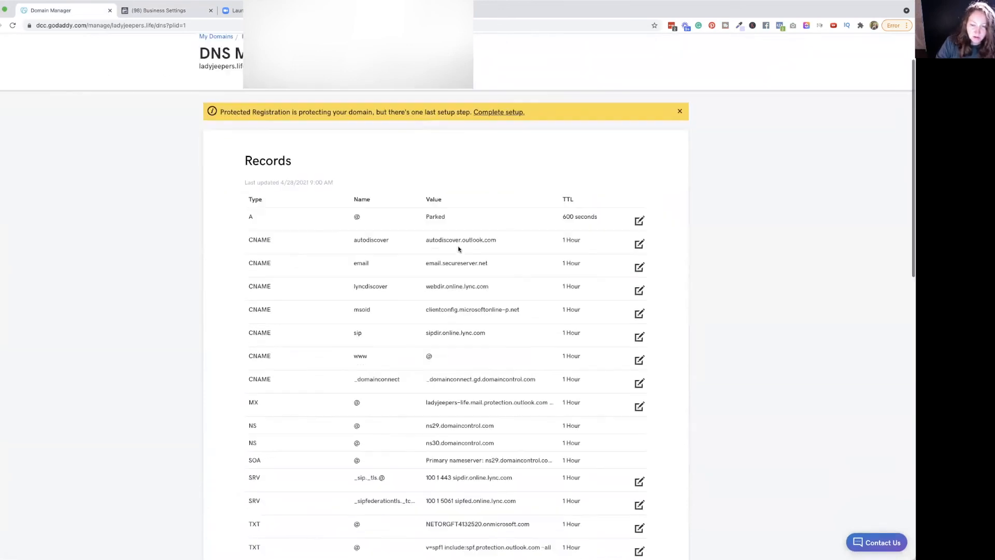
{"action": "scroll", "coordinate": [458, 247], "scroll_direction": "down", "scroll_amount": 3}
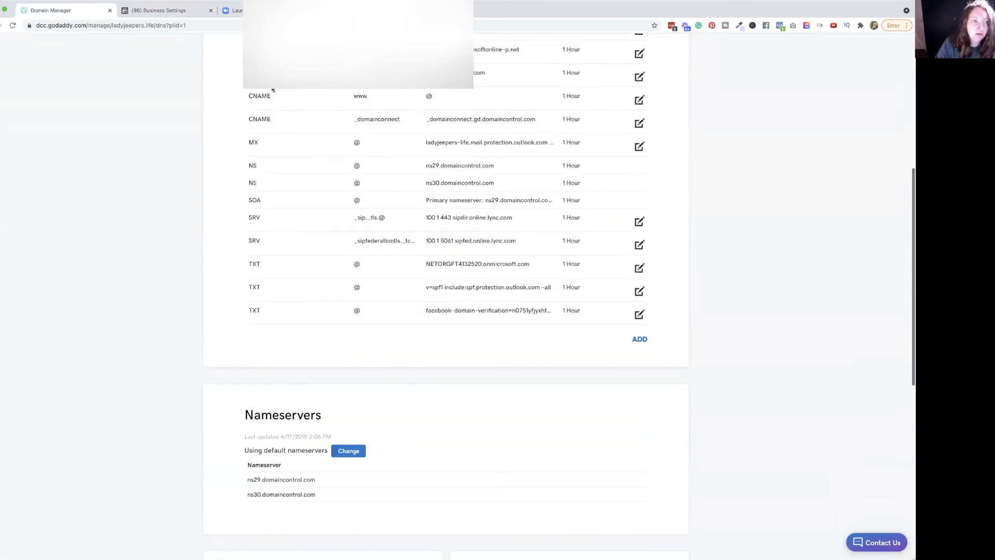
Step: Verify ladyjeepers.life in Facebook and check its connected assets, which show none
{"action": "left_click", "coordinate": [153, 11]}
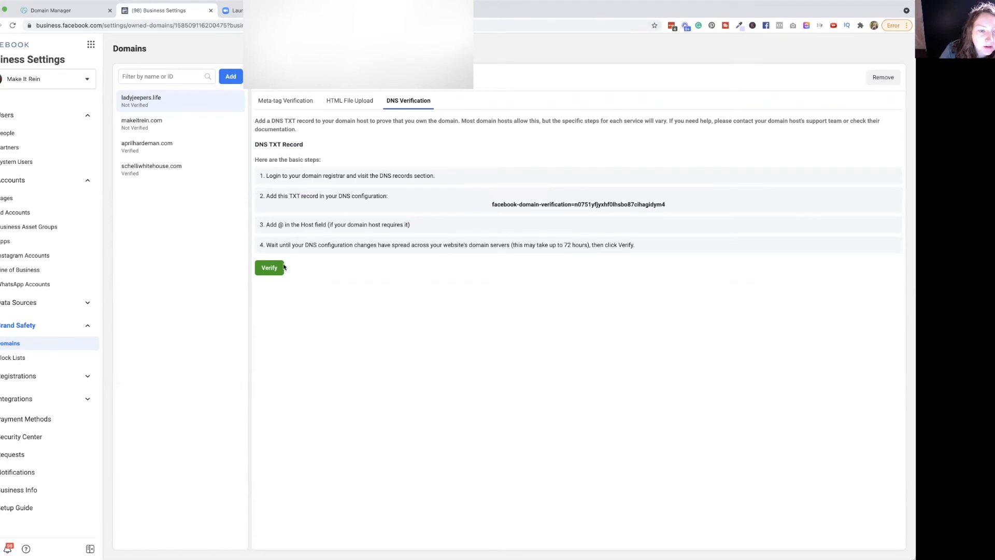
{"action": "left_click", "coordinate": [270, 267]}
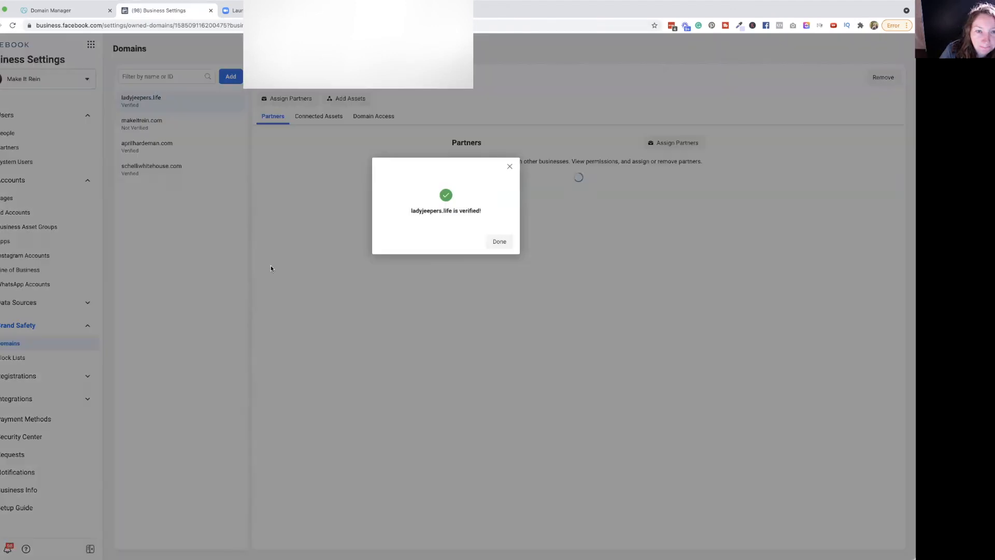
{"action": "left_click", "coordinate": [506, 245]}
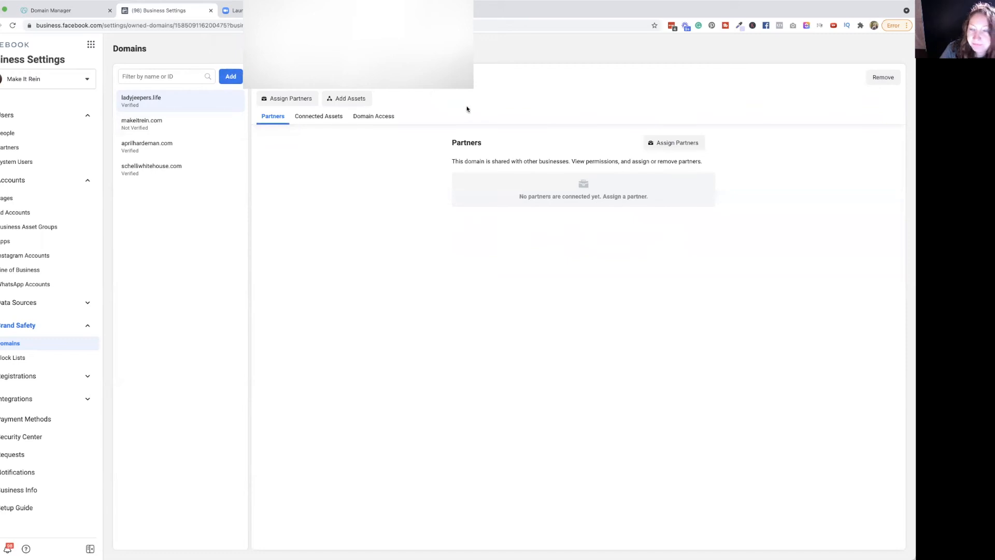
{"action": "left_click", "coordinate": [330, 122]}
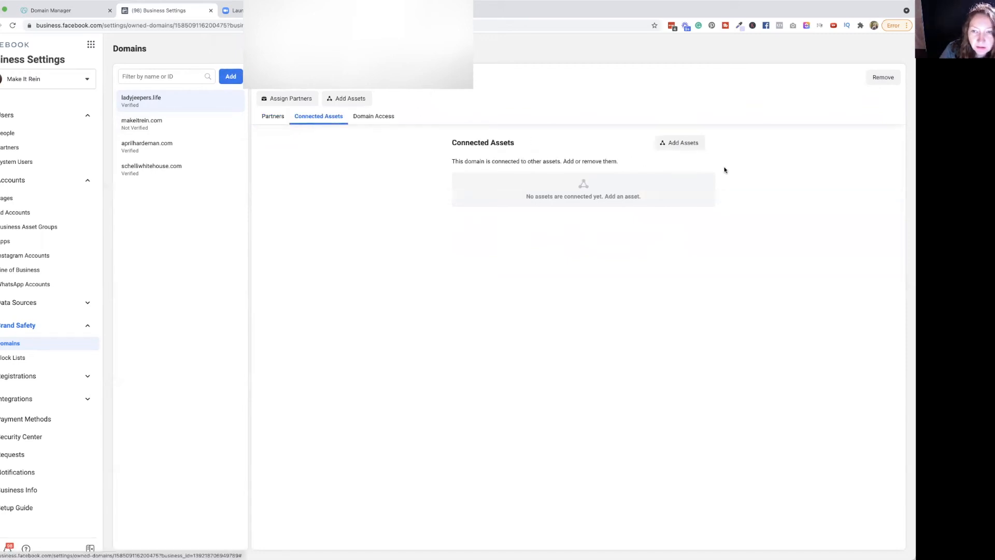